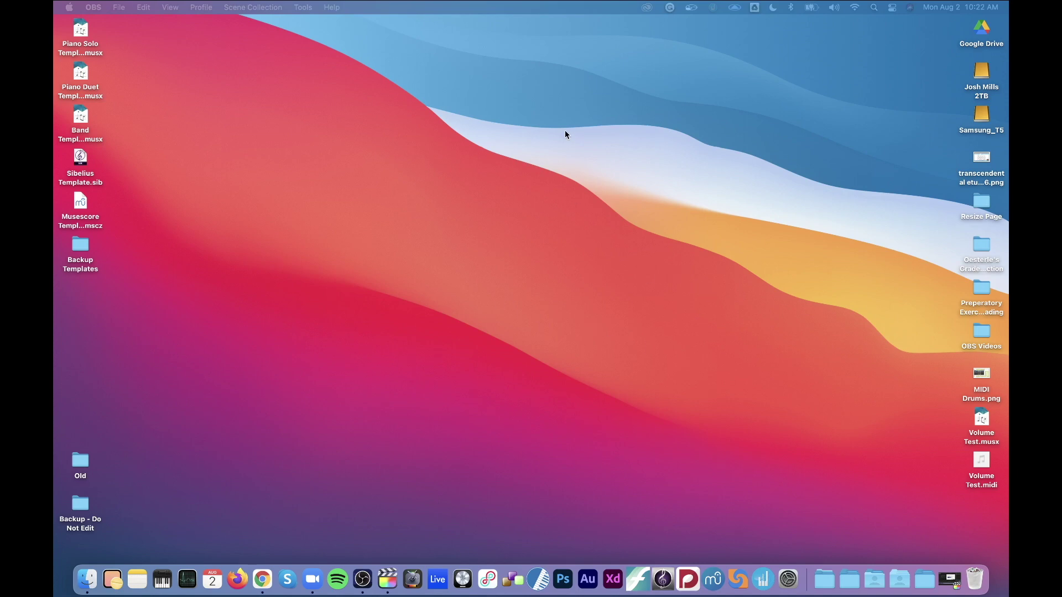
# Switch to Chrome and highlight the product name and price of the PreSonus AudioBox USB 96 on Sweetwater.
pyautogui.hotkey('ctrl', 'Right')
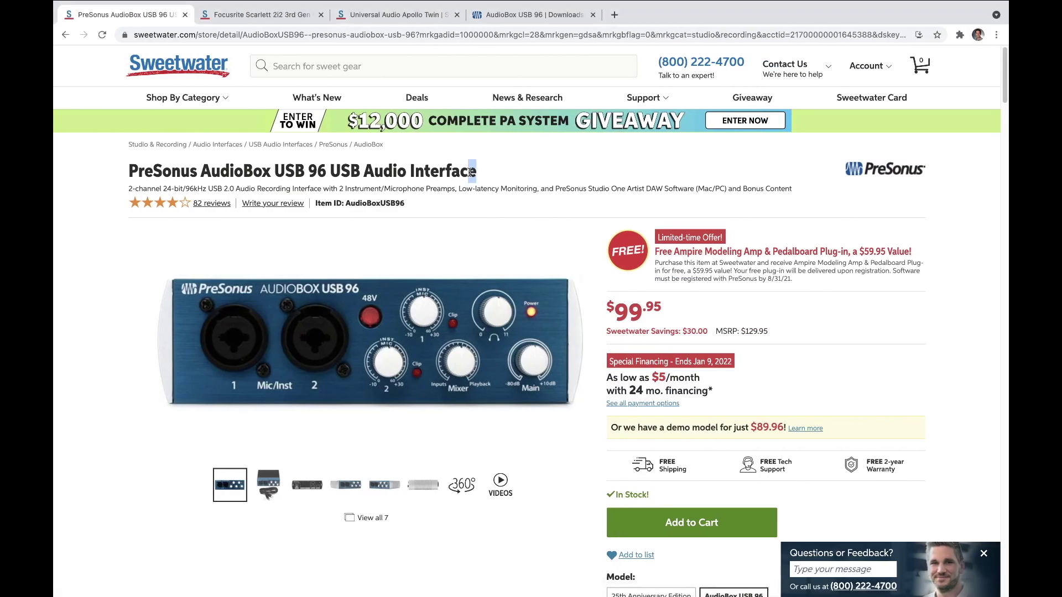
pyautogui.moveTo(471, 171); pyautogui.dragTo(341, 172)
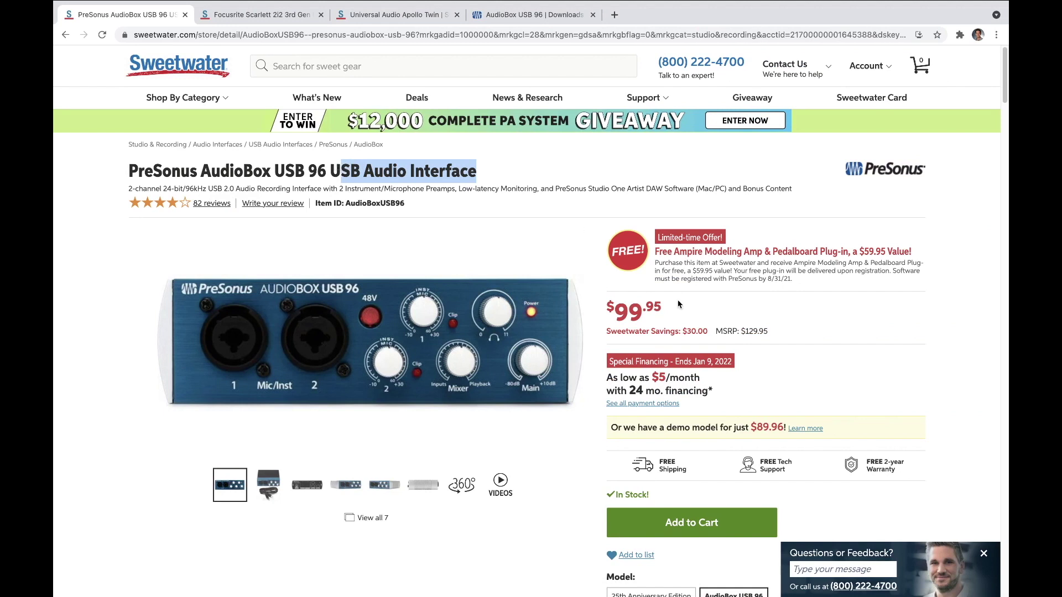
pyautogui.moveTo(679, 305); pyautogui.dragTo(609, 308)
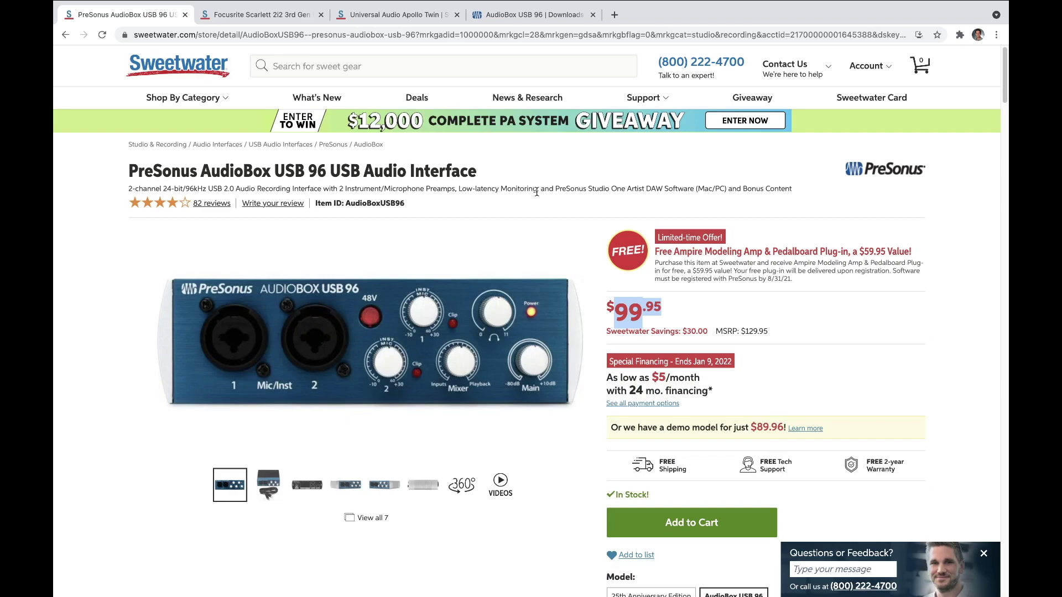
# Open the 25th Anniversary Edition of the AudioBox USB 96 from the related items further down the product page.
pyautogui.scroll(-7, 599, 370)
pyautogui.scroll(-3, 600, 374)
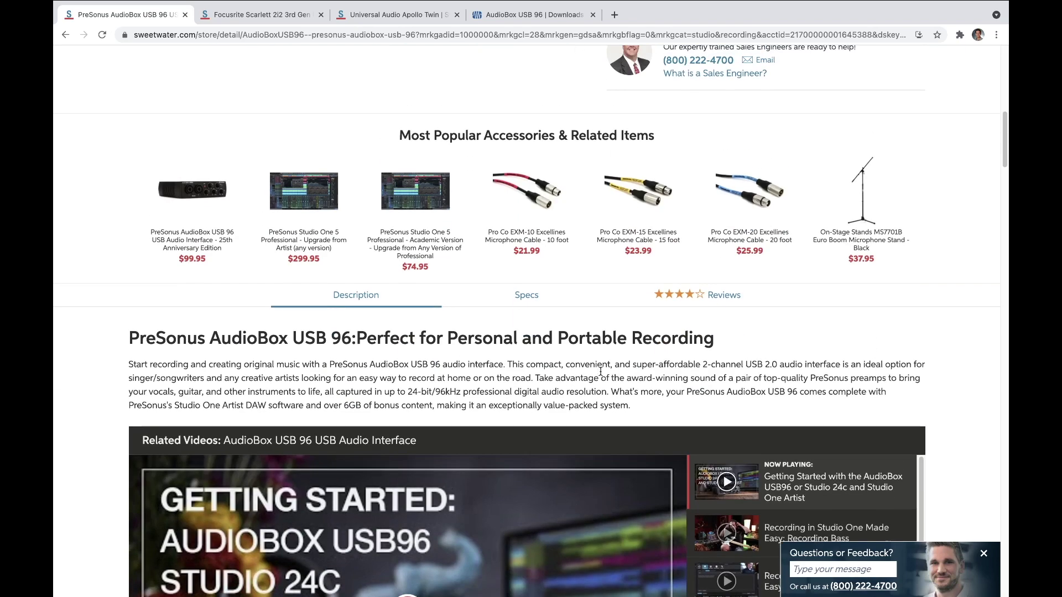
pyautogui.click(215, 214)
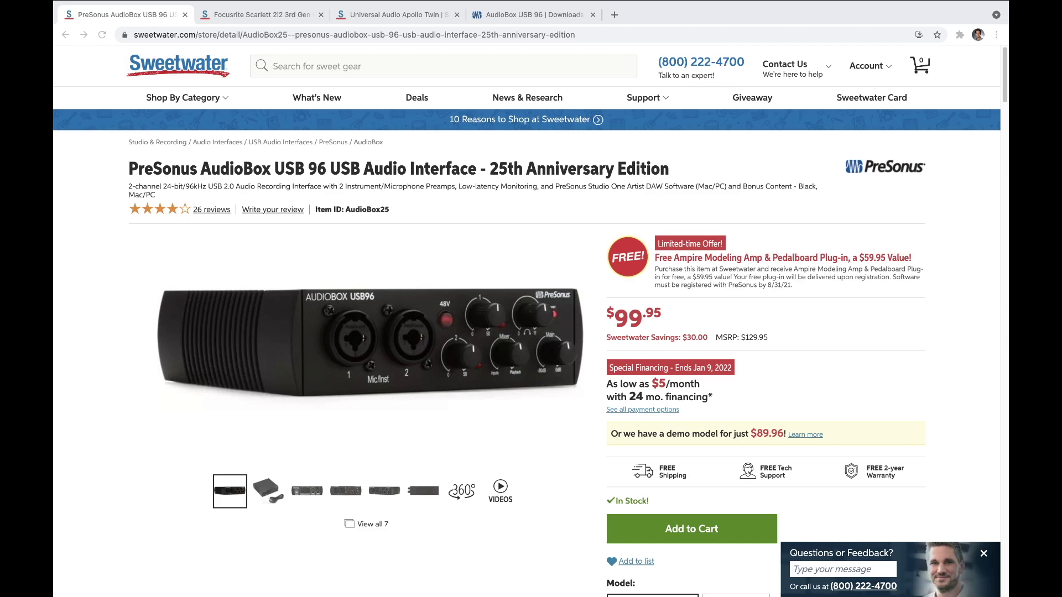
# Look through the Universal Audio Apollo Twin models and prices, and return to the AudioBox 25th Anniversary Edition page.
pyautogui.click(379, 17)
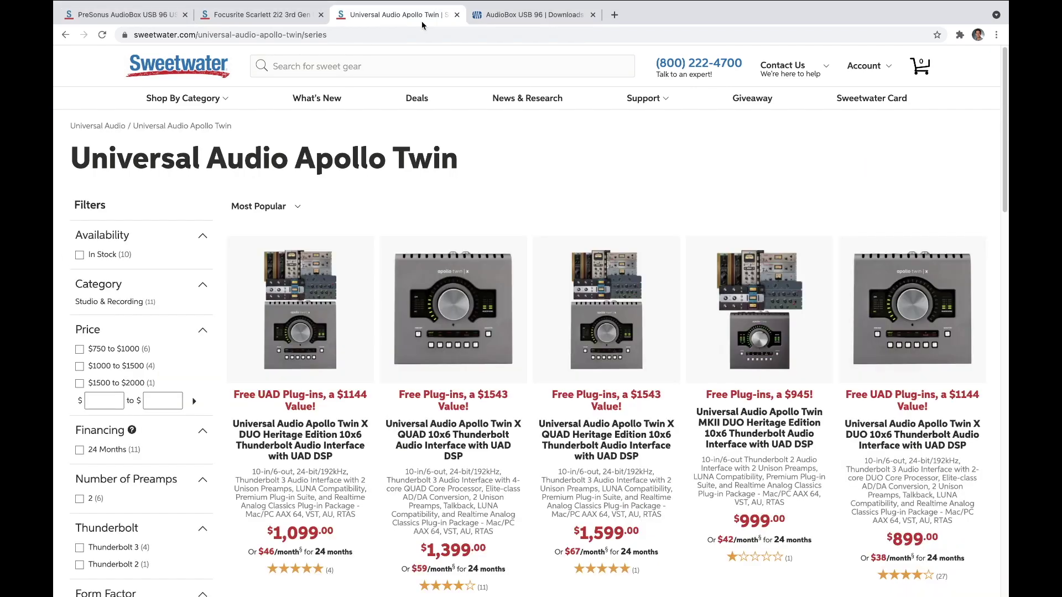
pyautogui.scroll(-2, 641, 191)
pyautogui.scroll(-2, 641, 197)
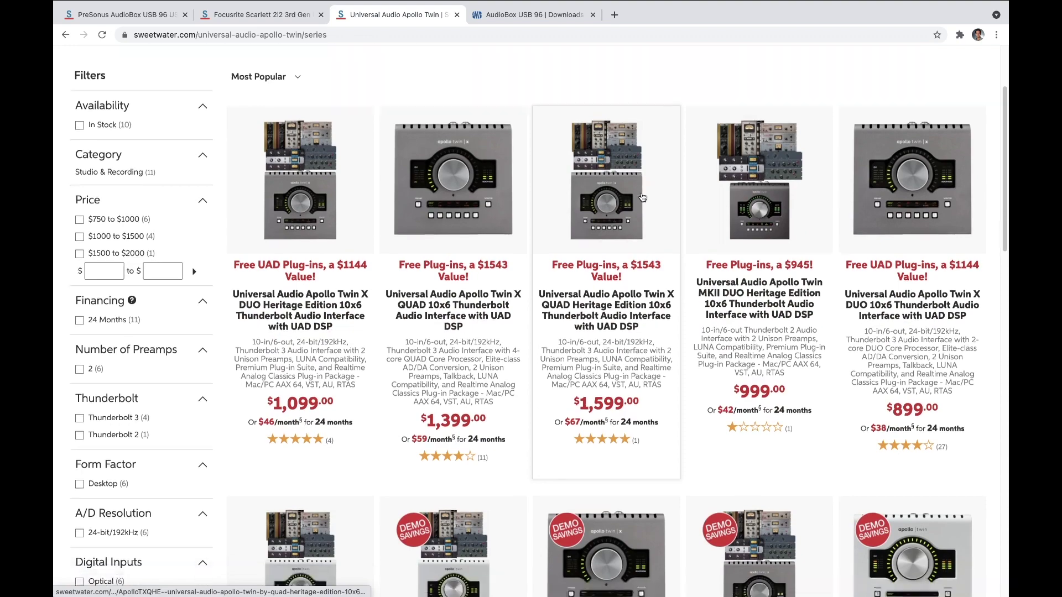
pyautogui.scroll(-1, 759, 389)
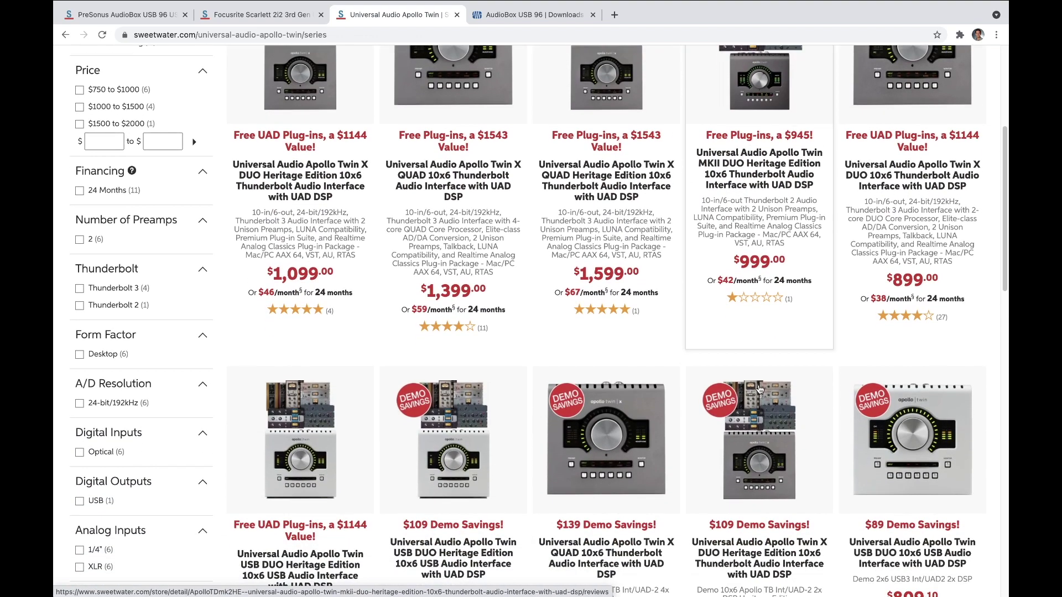
pyautogui.scroll(-2, 759, 390)
pyautogui.scroll(-2, 759, 390)
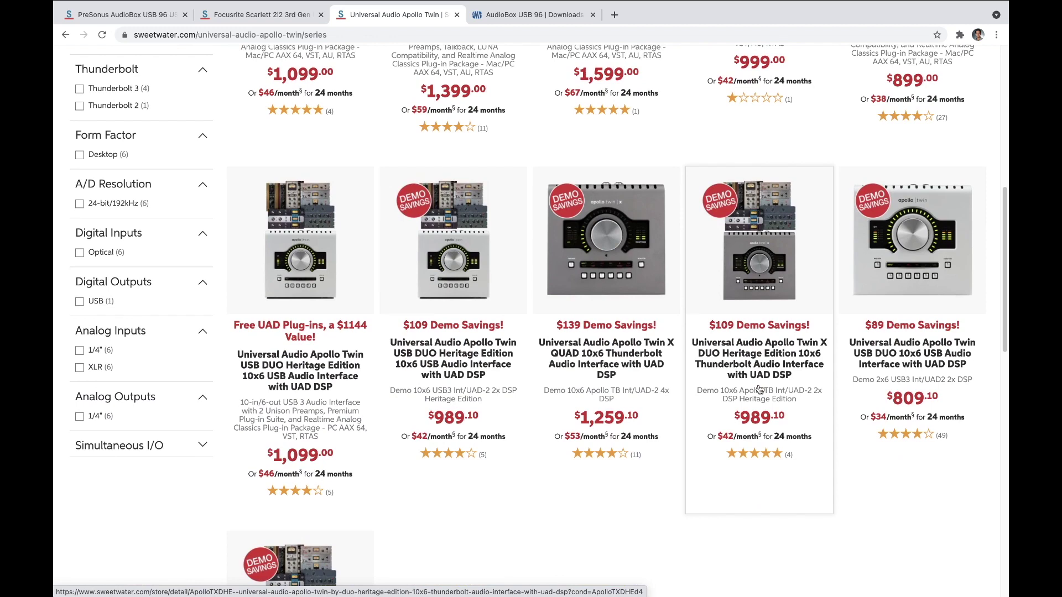
pyautogui.scroll(6, 760, 390)
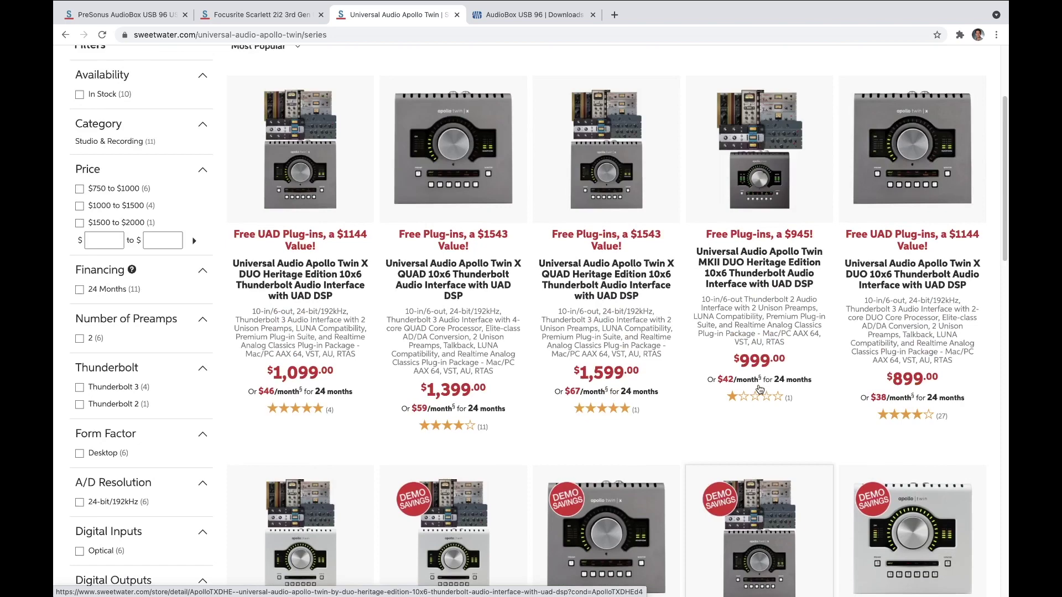
pyautogui.click(118, 16)
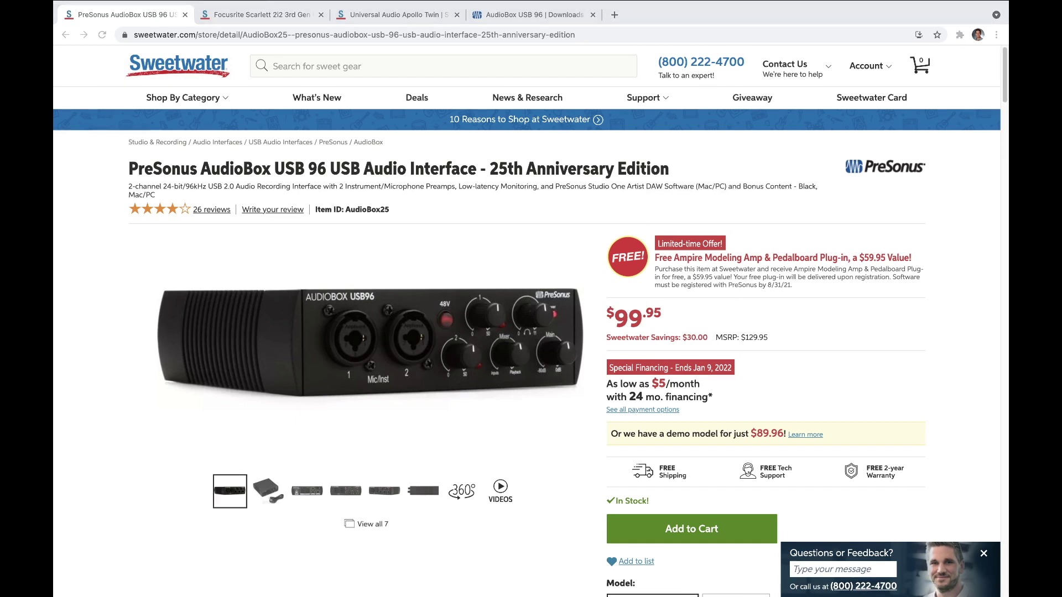
# Show the Focusrite Scarlett 2i2 3rd Gen product page and highlight its price.
pyautogui.click(260, 14)
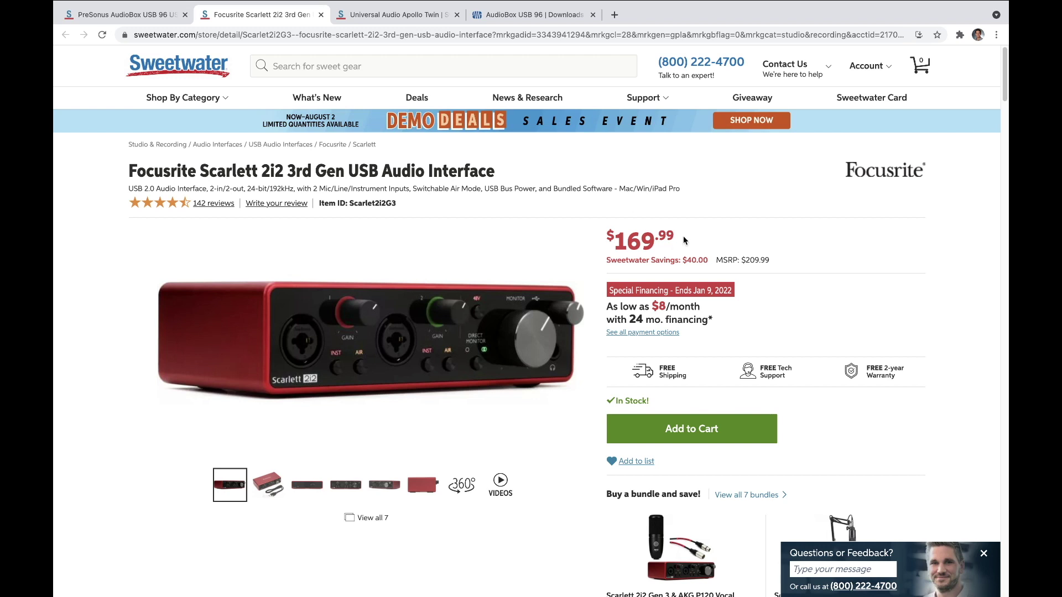
pyautogui.moveTo(684, 242); pyautogui.dragTo(611, 227)
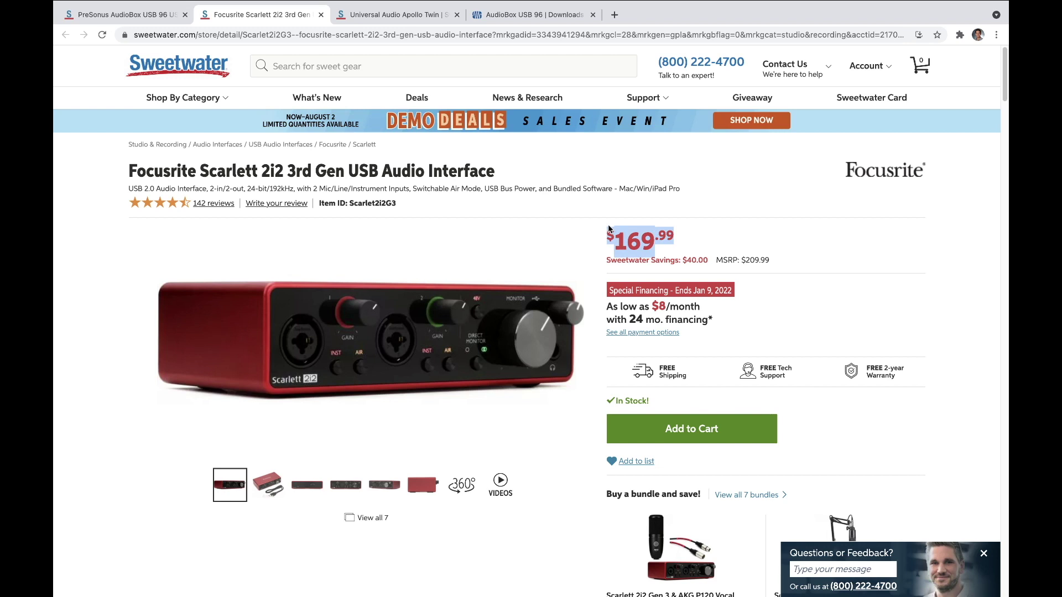
pyautogui.click(694, 247)
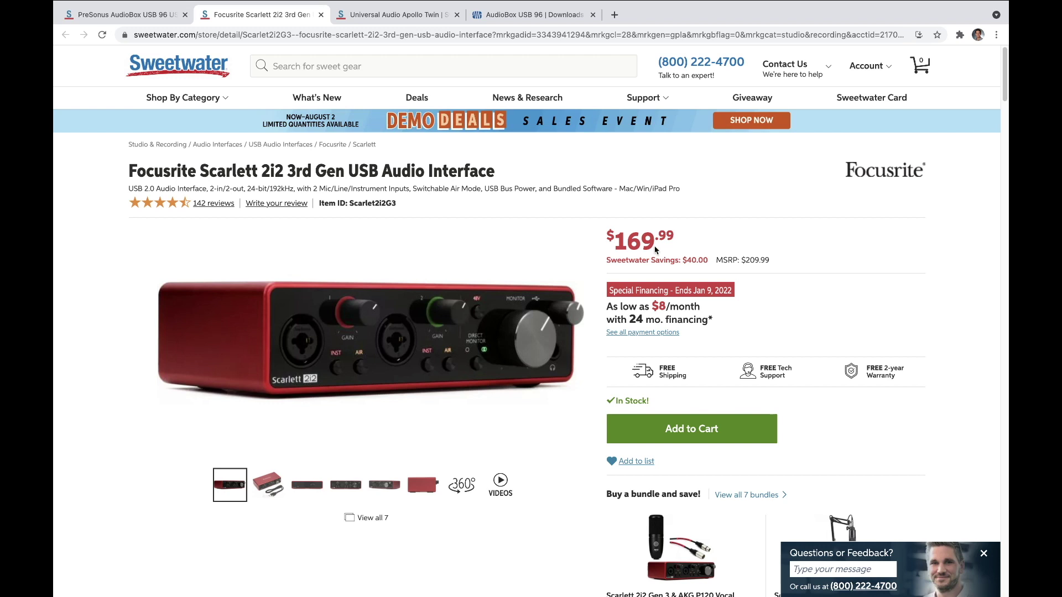
pyautogui.moveTo(618, 239); pyautogui.dragTo(675, 244)
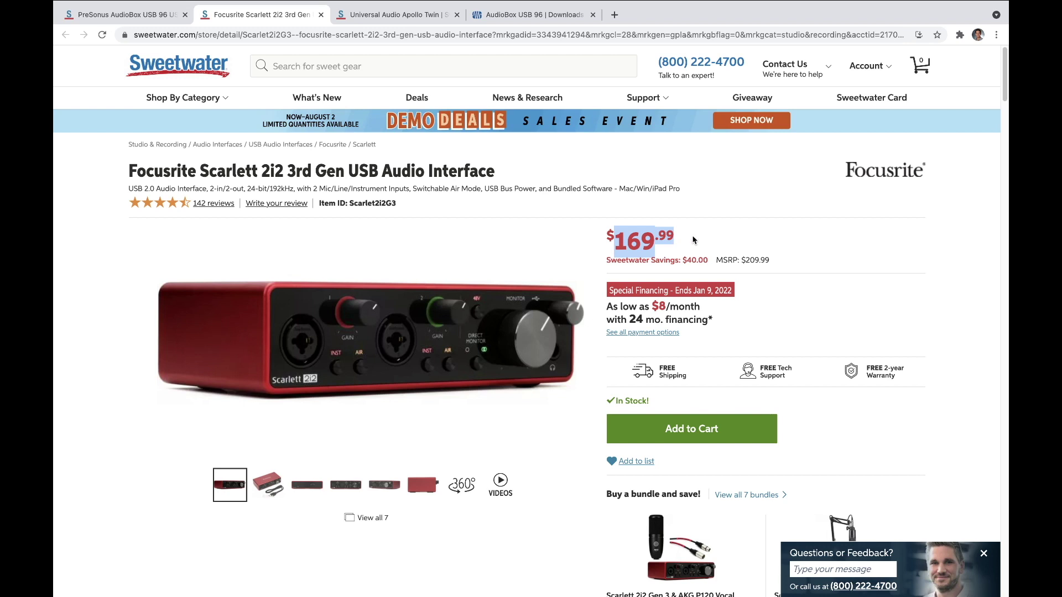
pyautogui.click(714, 237)
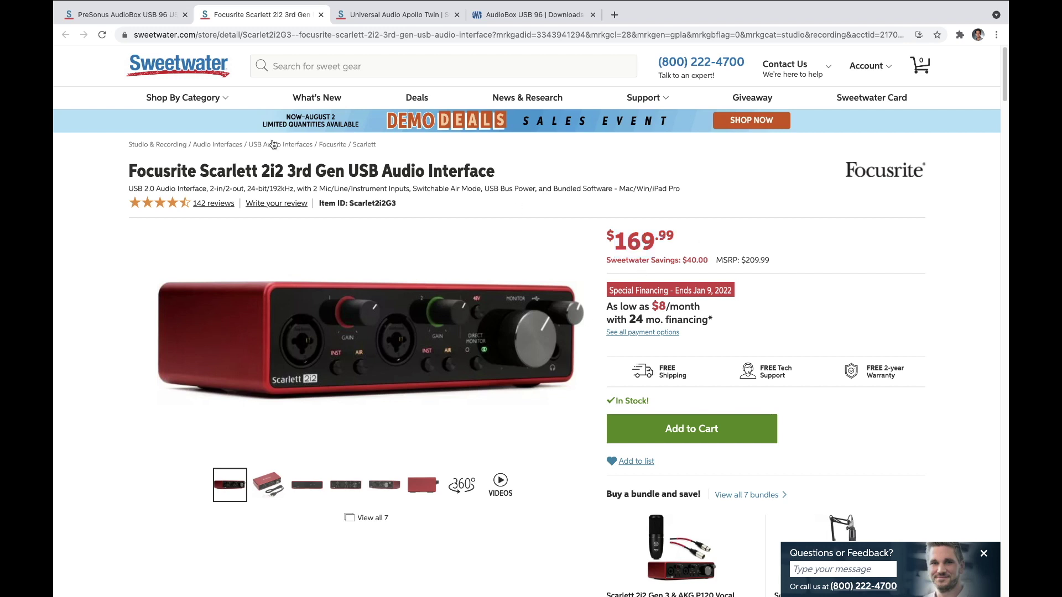
# Compare the AudioBox USB 96 page with the Apollo Twin listing, ending on the AudioBox page.
pyautogui.click(156, 18)
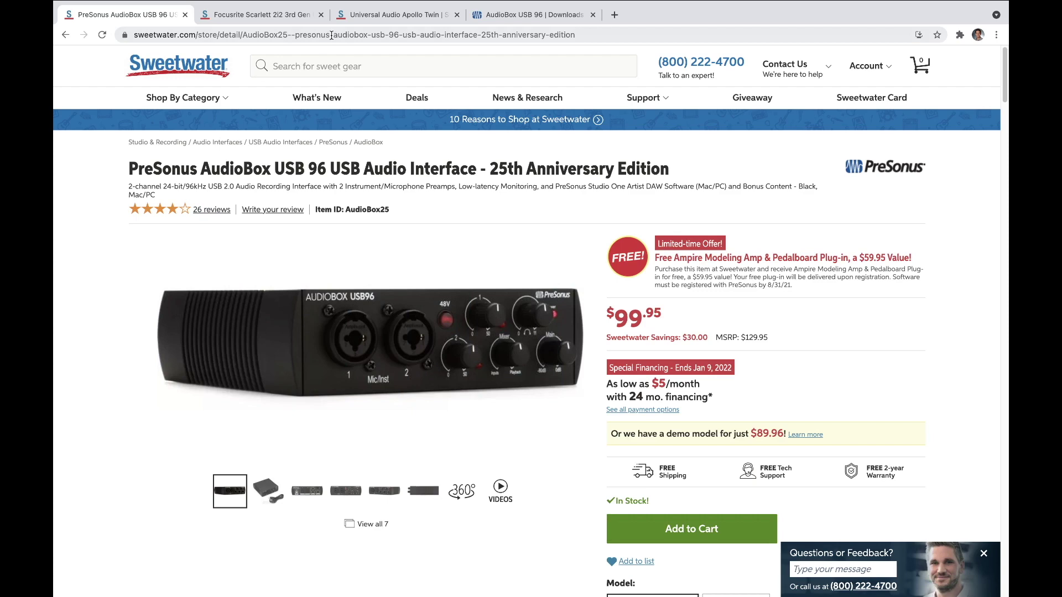
pyautogui.click(376, 22)
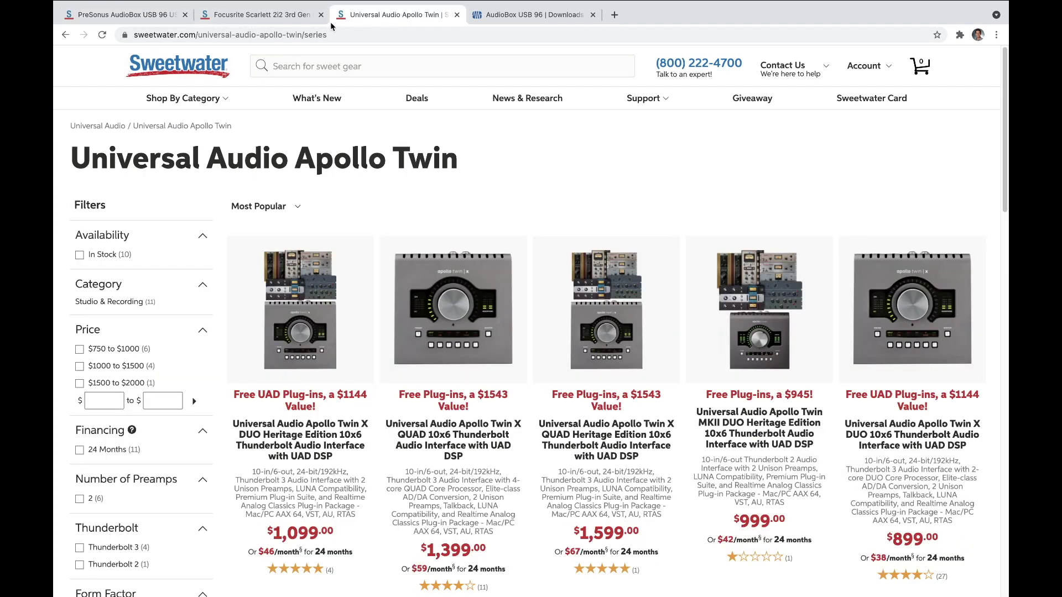
pyautogui.click(126, 20)
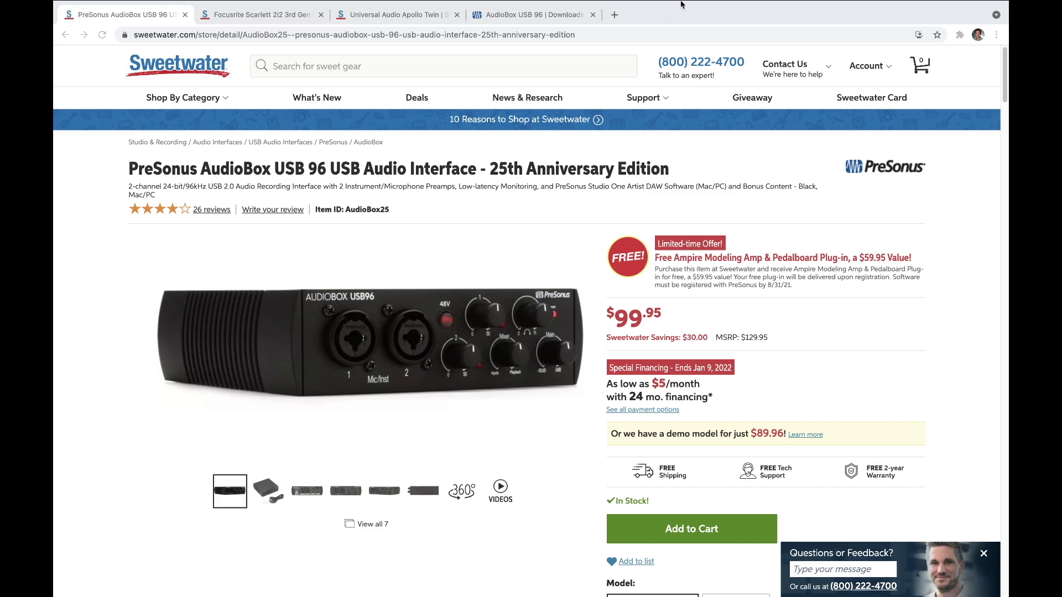
# Search Google for "audiobox driver" in a new browser tab.
pyautogui.click(614, 15)
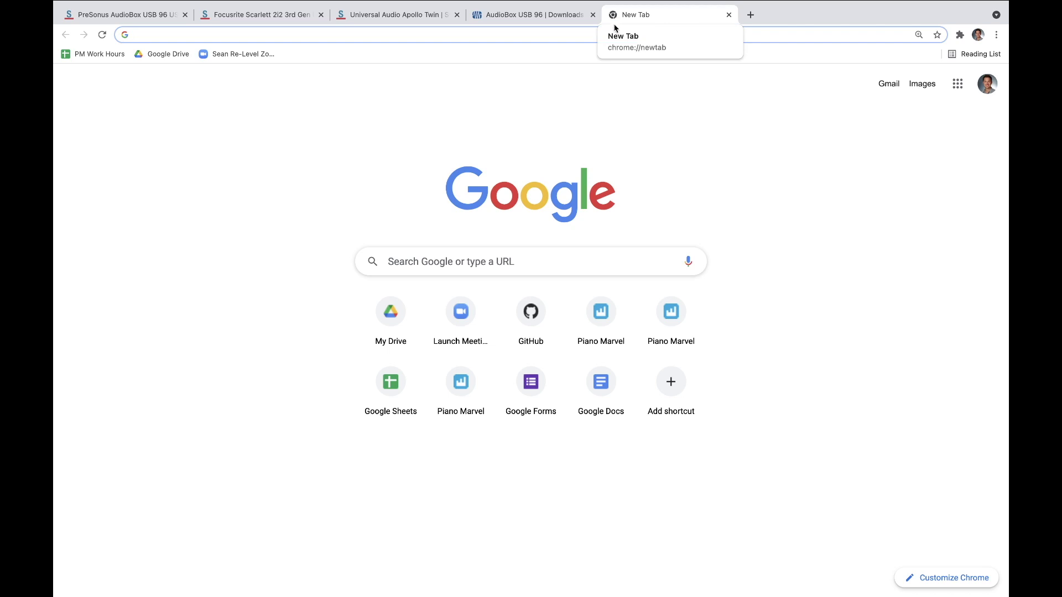
pyautogui.click(429, 258)
pyautogui.write('audiobo')
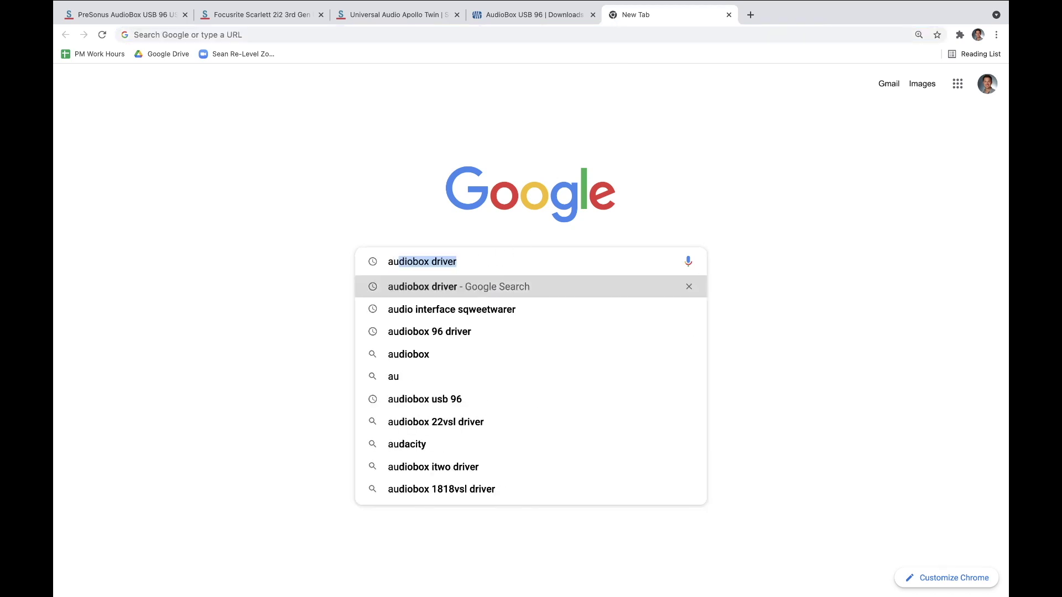
pyautogui.write('x ')
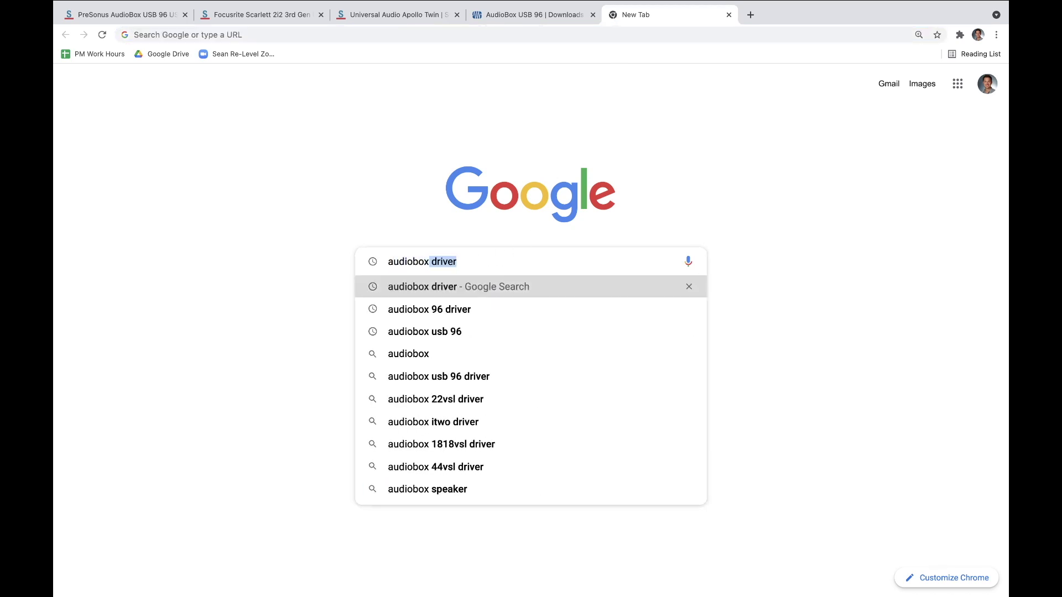
pyautogui.write('driver')
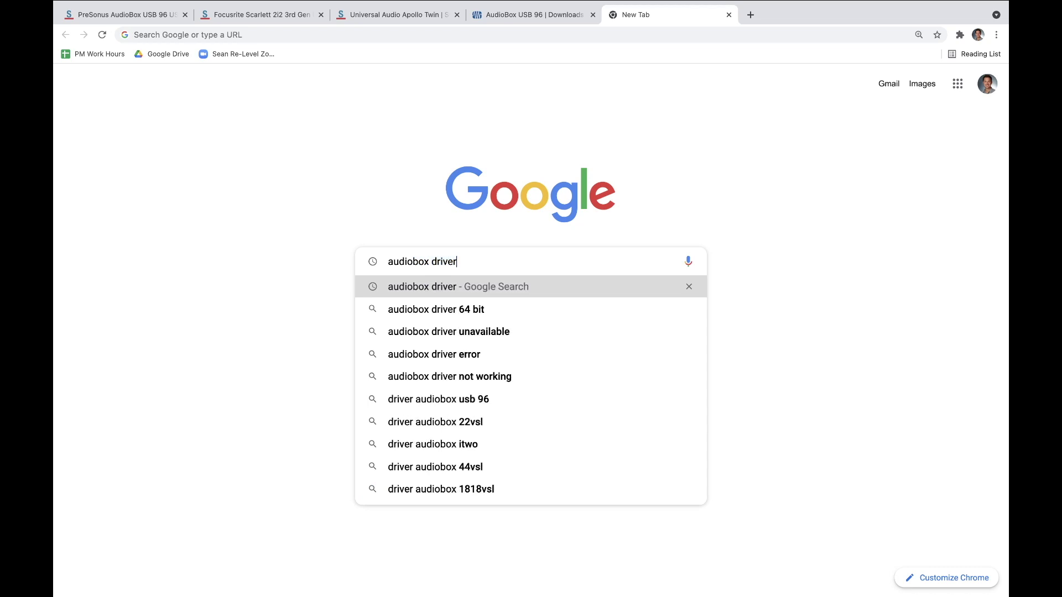
pyautogui.press('Return')
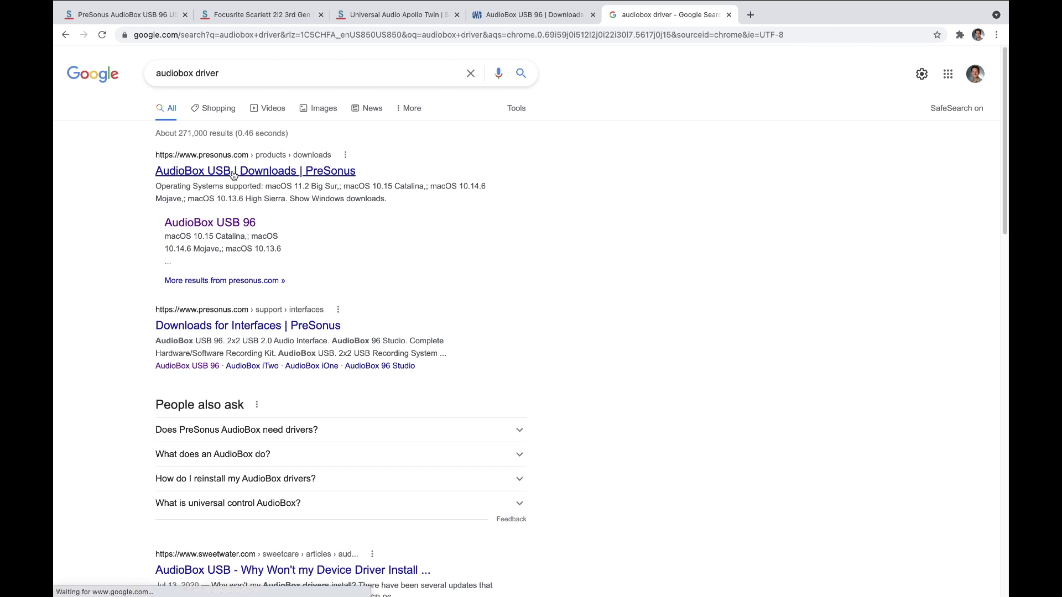
# On PreSonus's AudioBox USB 96 downloads page, check the operating system choices, keep macOS 10.15 Catalina, and download Universal Control.
pyautogui.click(522, 17)
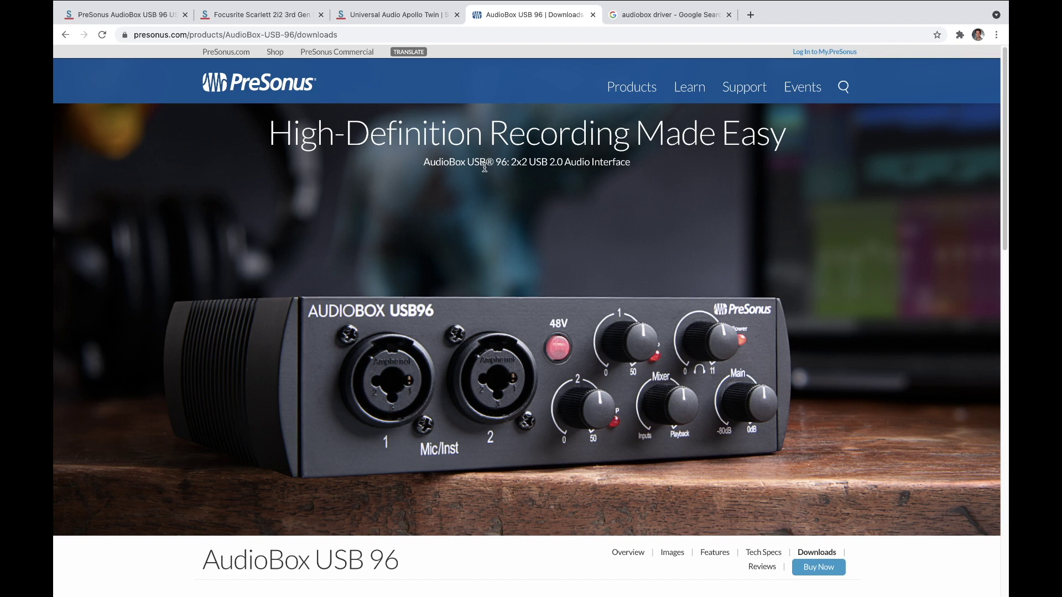
pyautogui.scroll(-6, 484, 167)
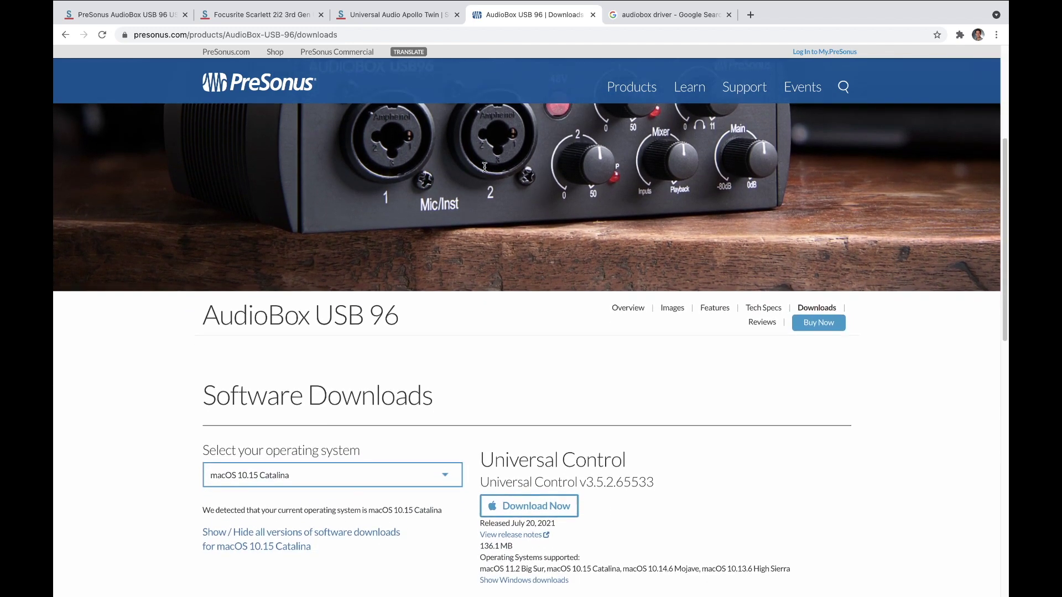
pyautogui.scroll(-1, 269, 318)
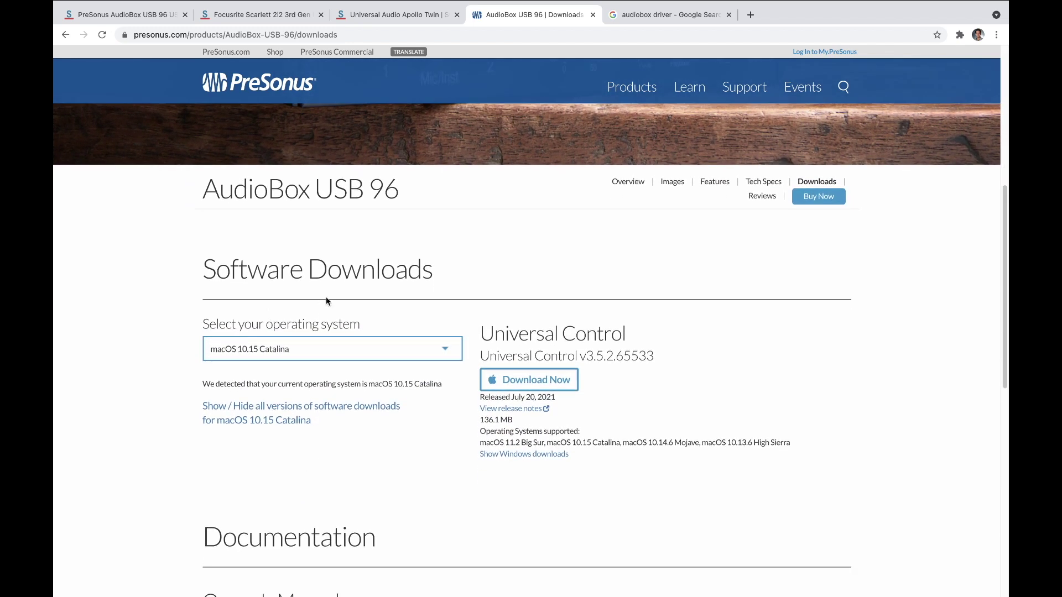
pyautogui.click(285, 346)
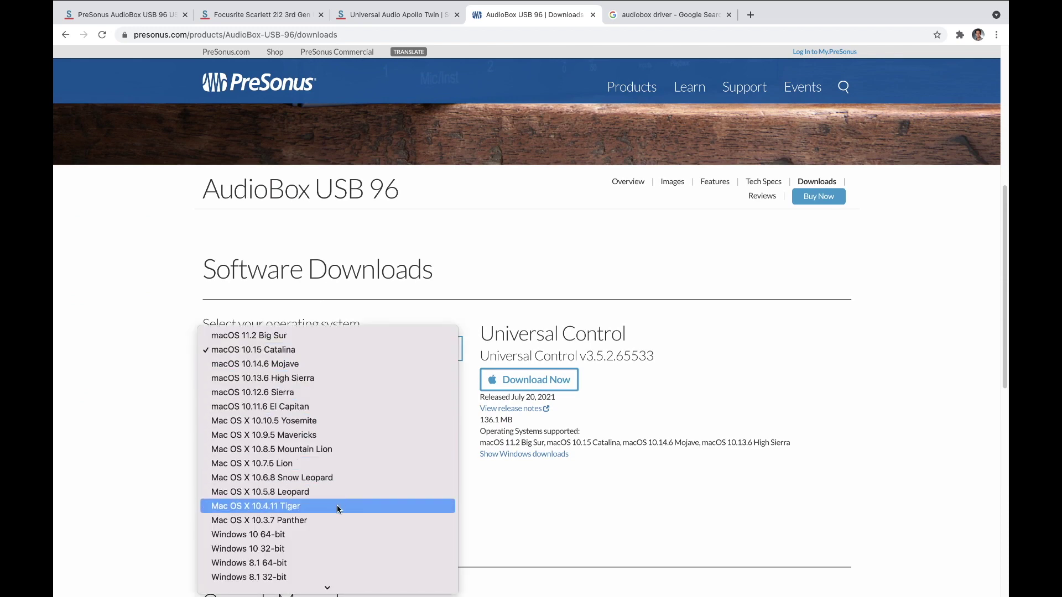
pyautogui.click(539, 503)
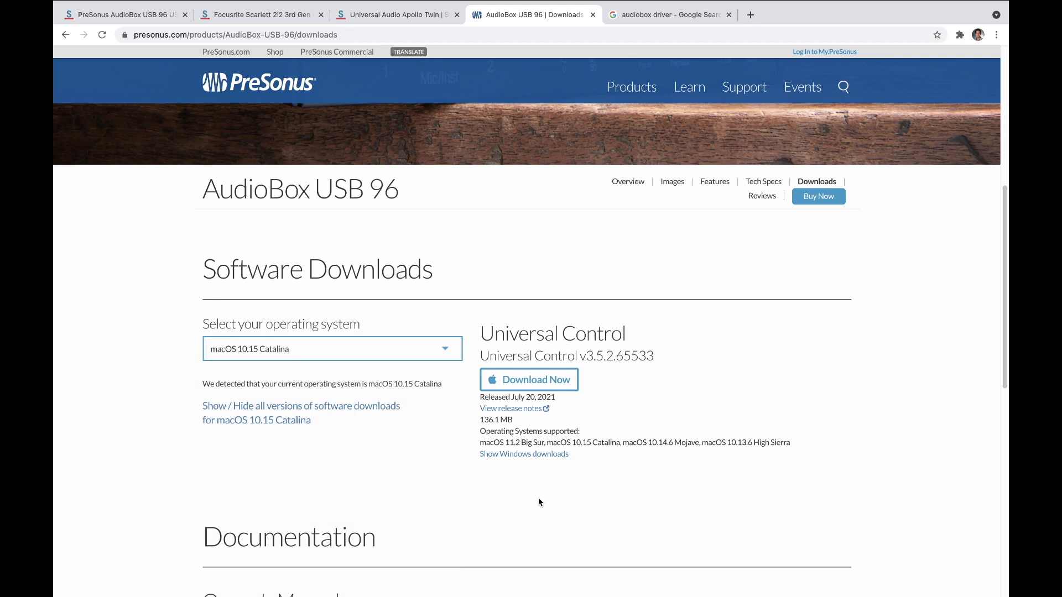
pyautogui.click(547, 378)
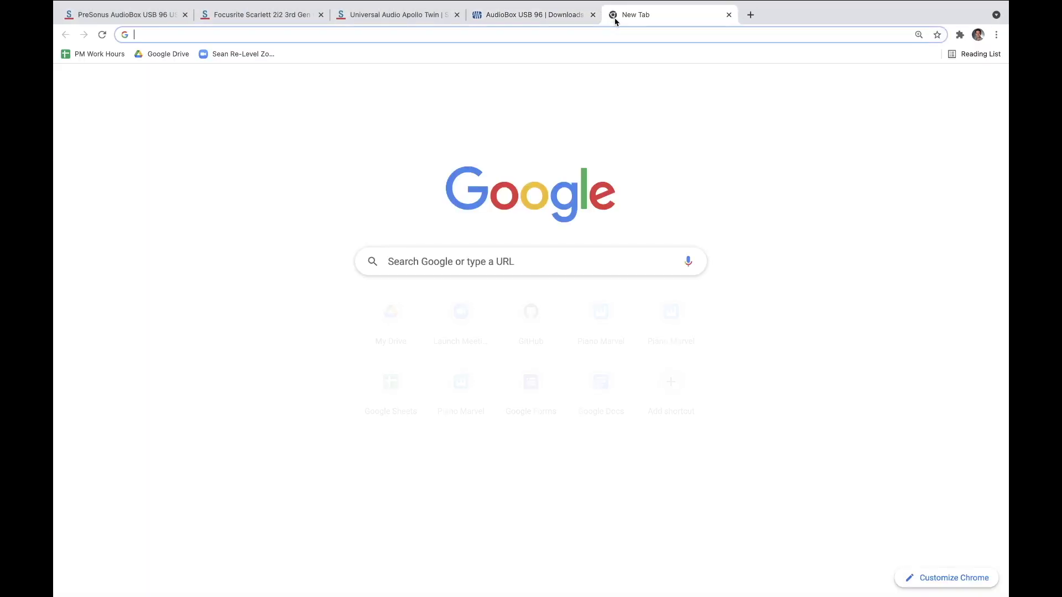
# Search Google for "1/4 inch cable" and open Amazon's 6-foot 1/4 Inch Mono Patch Cable result.
pyautogui.write('1/4 inch cabke')
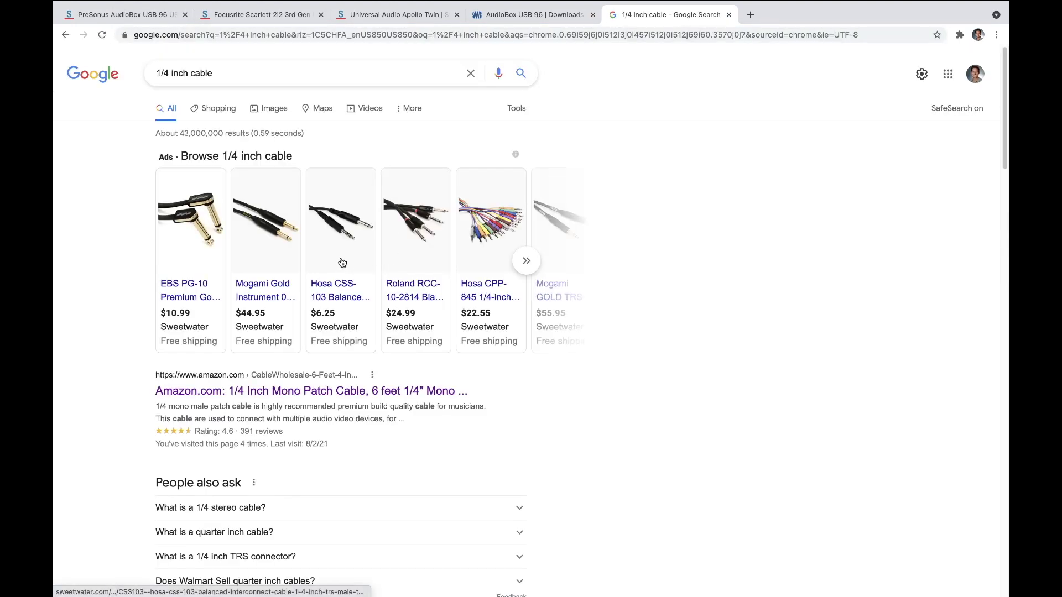
pyautogui.moveTo(275, 312)
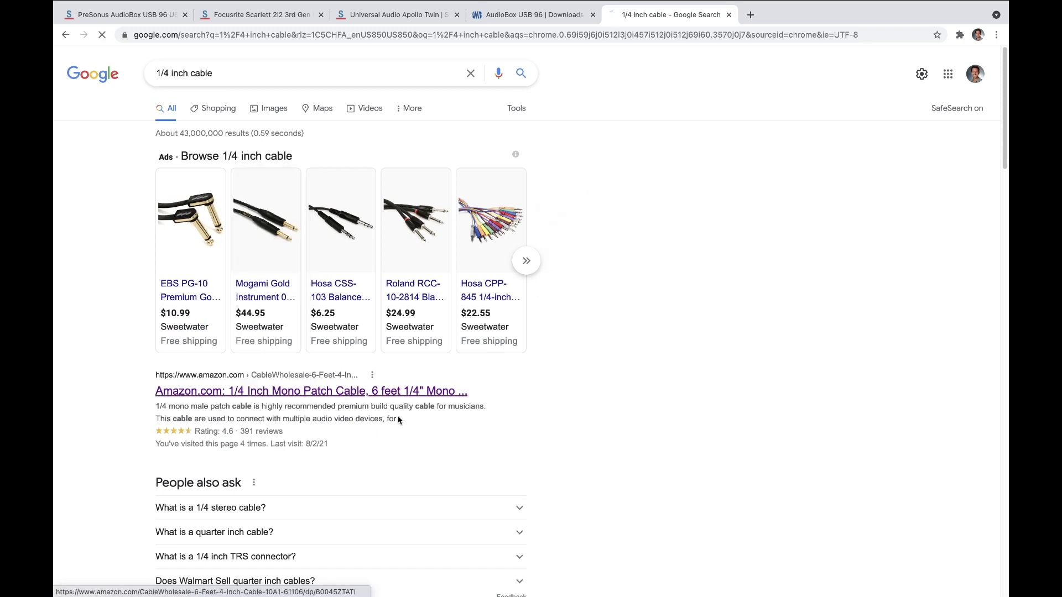
pyautogui.click(420, 391)
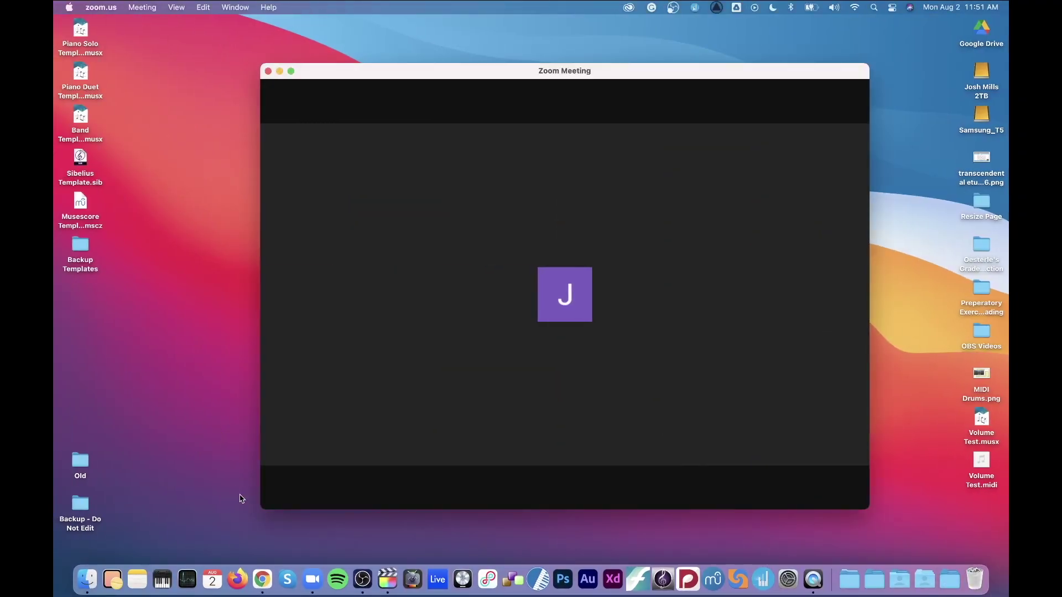
# Open the microphone and speaker options in the Zoom meeting to examine the available audio devices.
pyautogui.moveTo(279, 500)
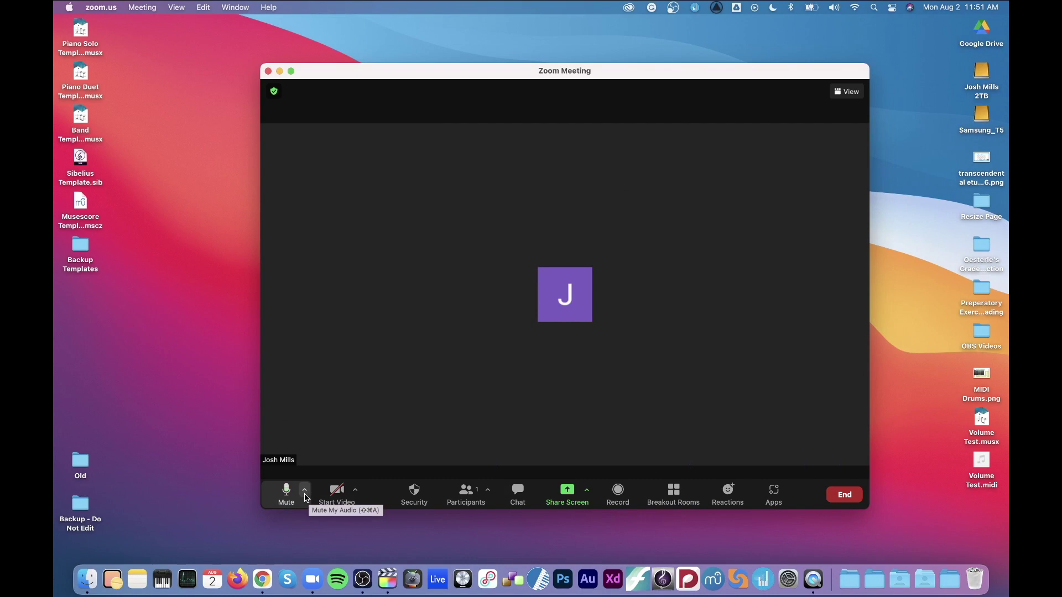
pyautogui.click(305, 491)
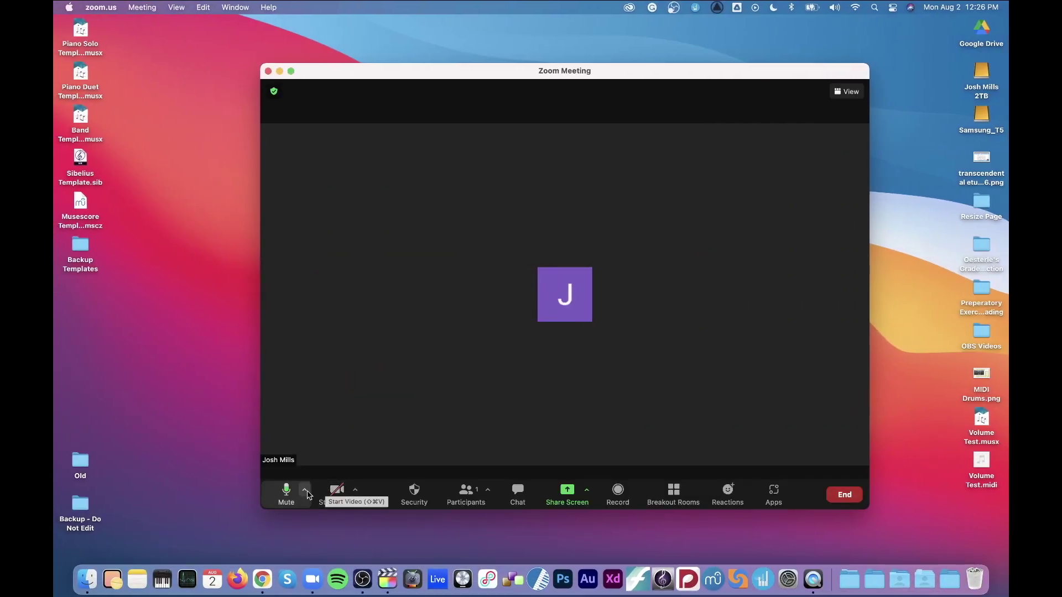
pyautogui.click(304, 489)
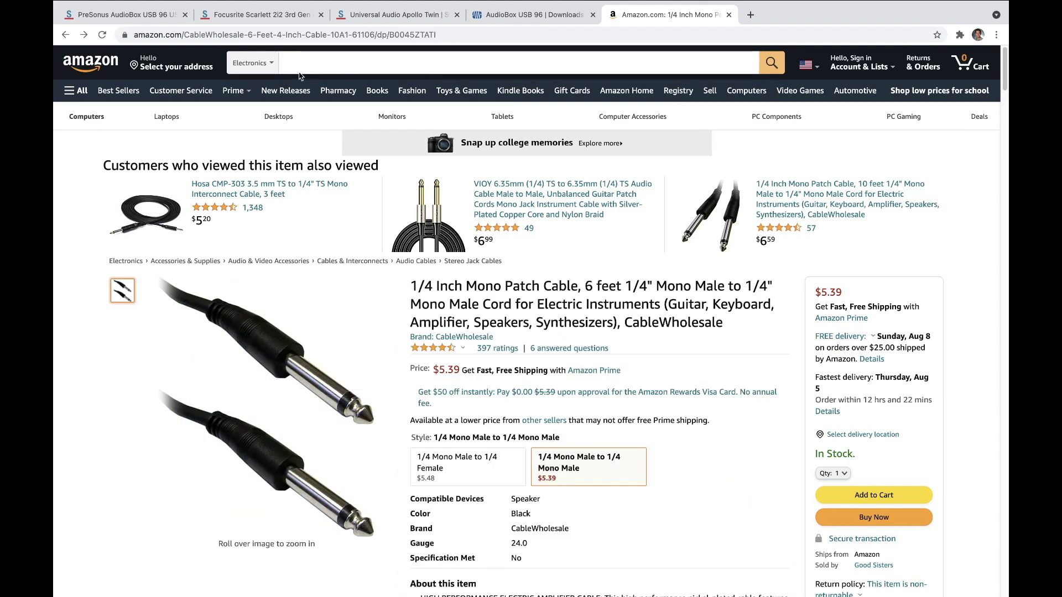
# Switch to the Amazon page in the browser and search Electronics for "1/4 inch to 3.5mm adapter".
pyautogui.click(298, 54)
pyautogui.write('1/4 IN')
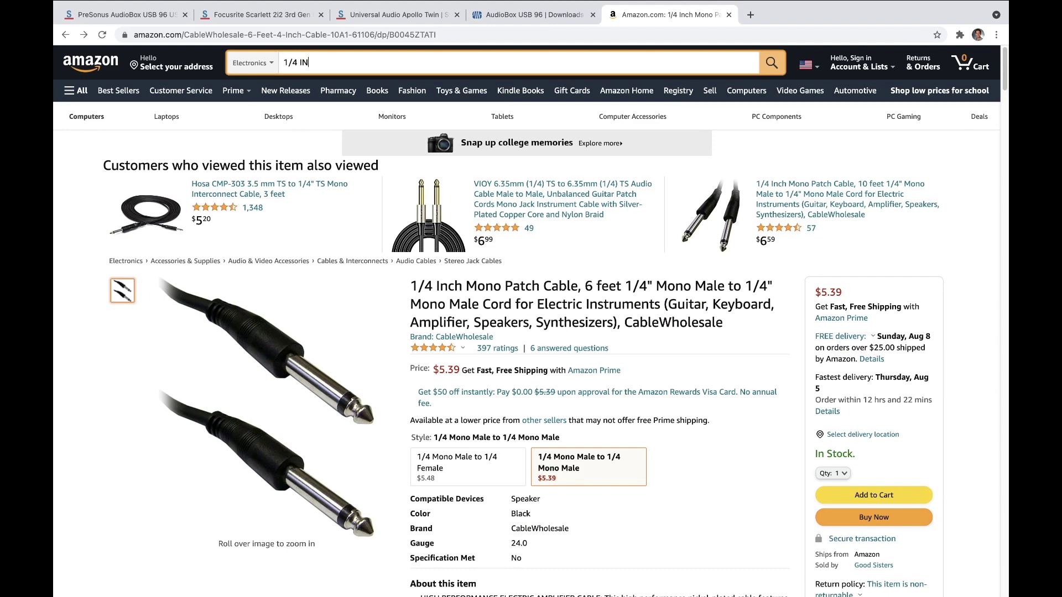
pyautogui.write('CH TO 3.5')
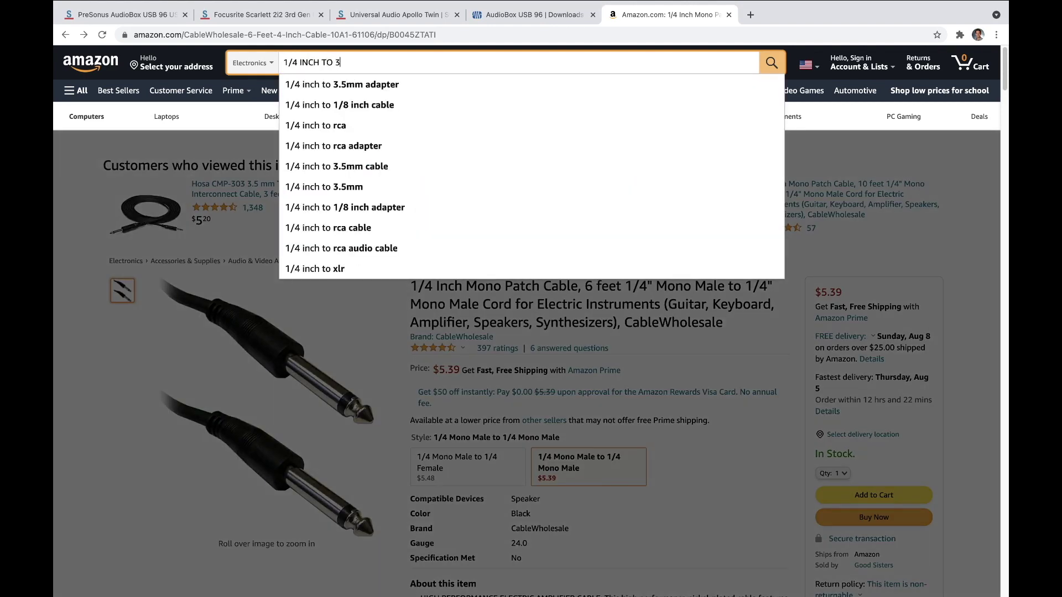
pyautogui.click(343, 84)
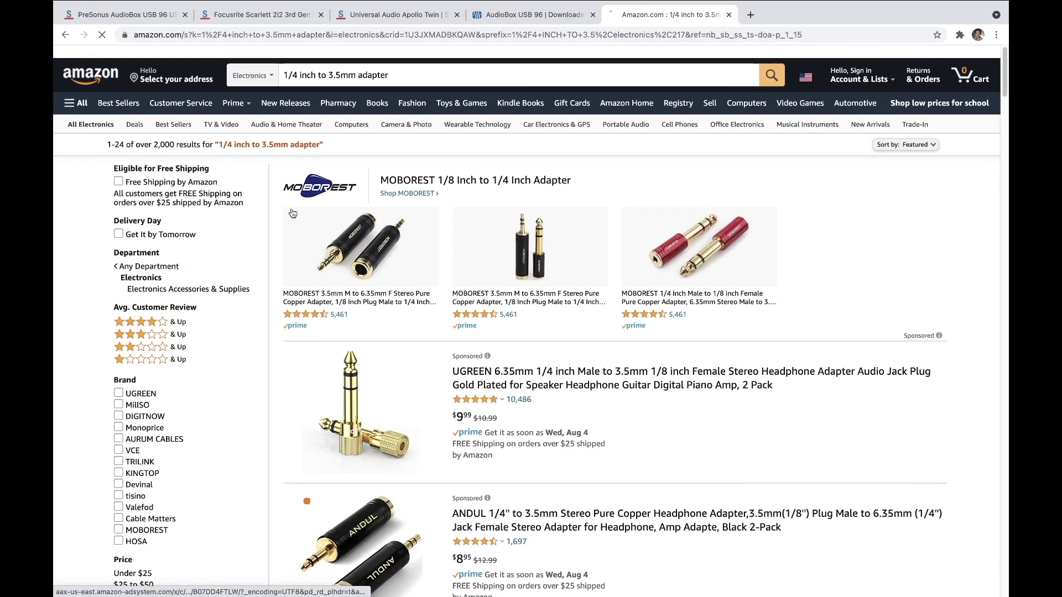
# Change the Amazon Electronics search to "1/4 inch to 3.5mm CABLE" and run it.
pyautogui.doubleClick(359, 63)
pyautogui.write('CABLE')
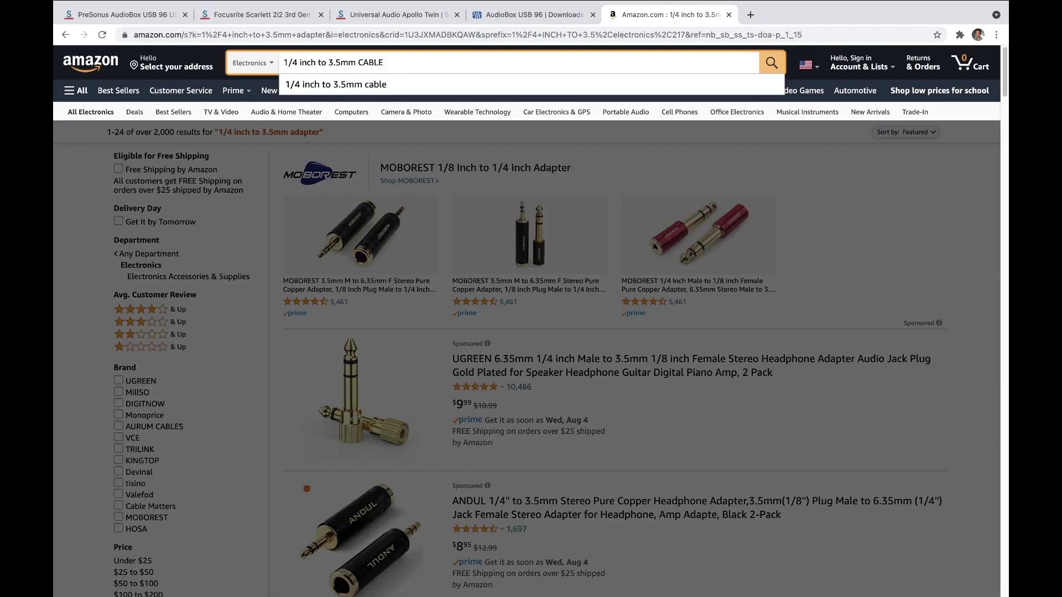
pyautogui.press('Return')
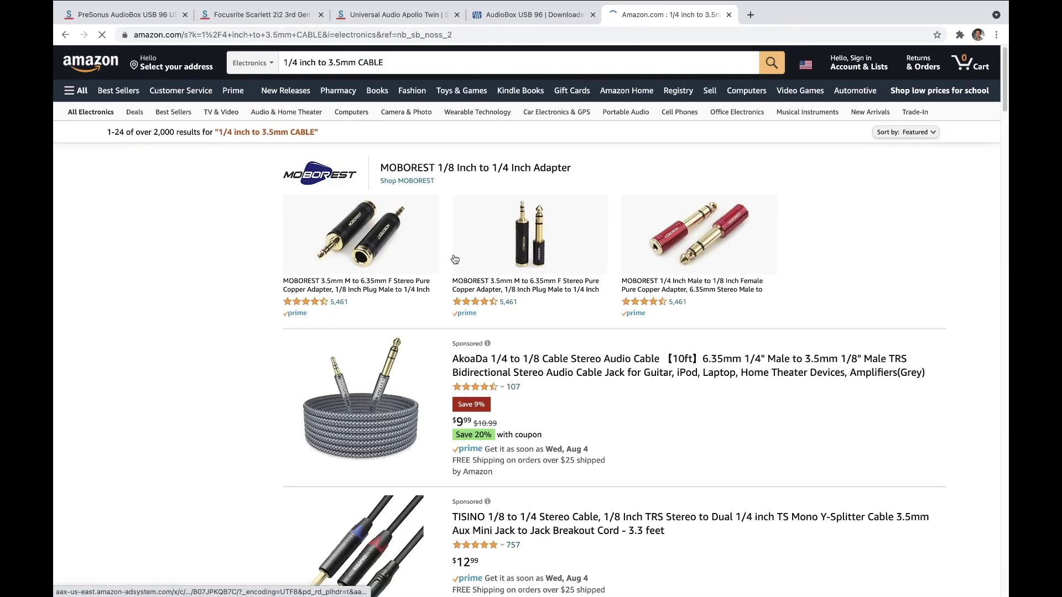